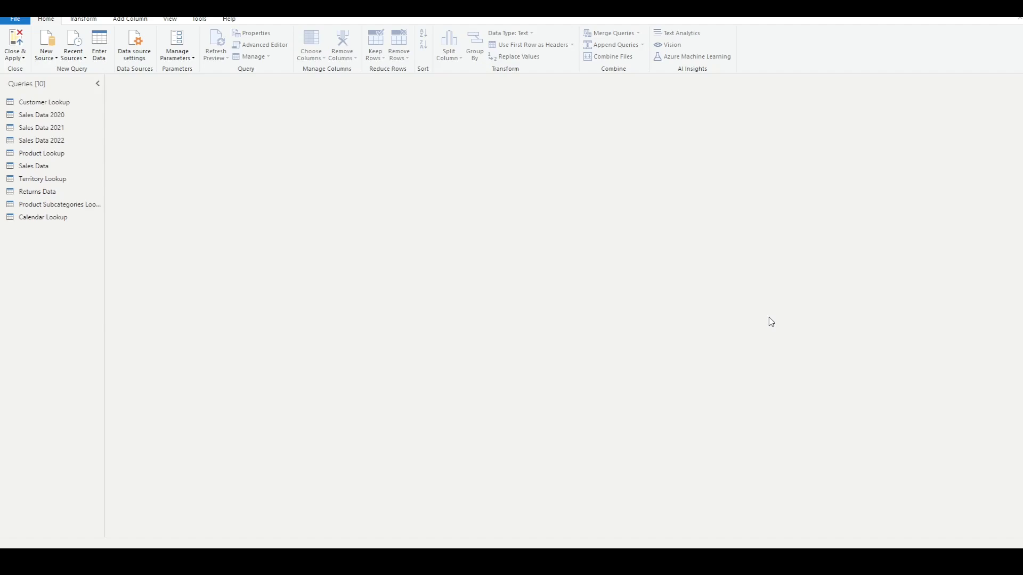
- Switch to the Excel workbook with the product category sales and examine the Date, Product Category and region column headers
{"action": "key", "text": "alt+Tab"}
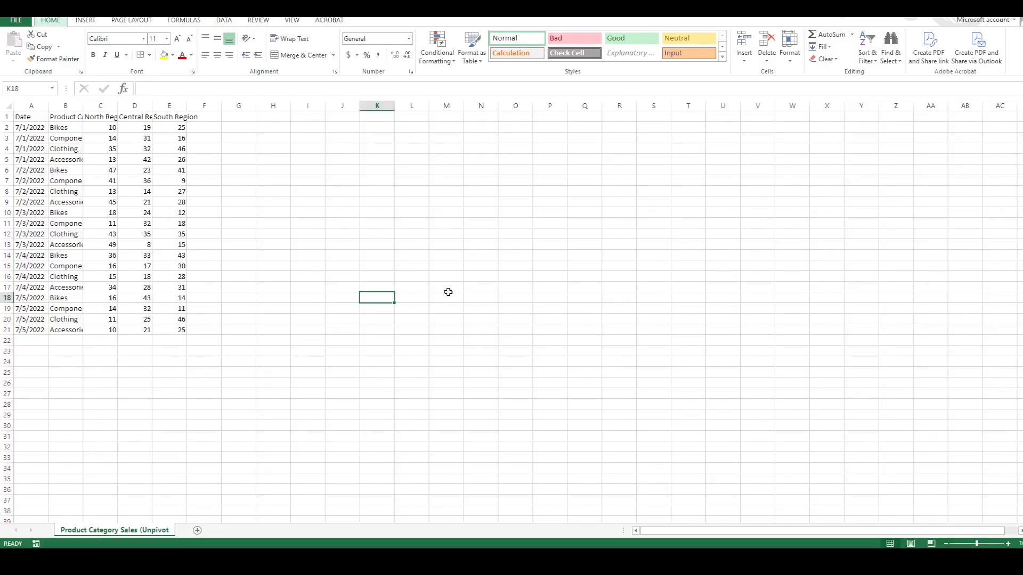
{"action": "key", "text": "alt"}
{"action": "left_click", "coordinate": [242, 192]}
{"action": "left_click", "coordinate": [22, 118]}
{"action": "left_click", "coordinate": [71, 116]}
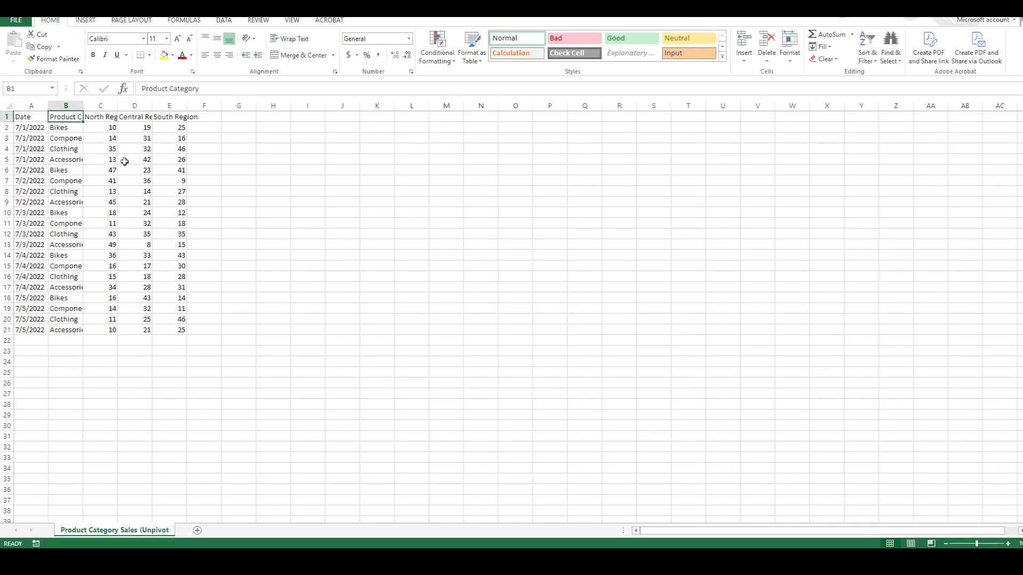
{"action": "left_click", "coordinate": [103, 118]}
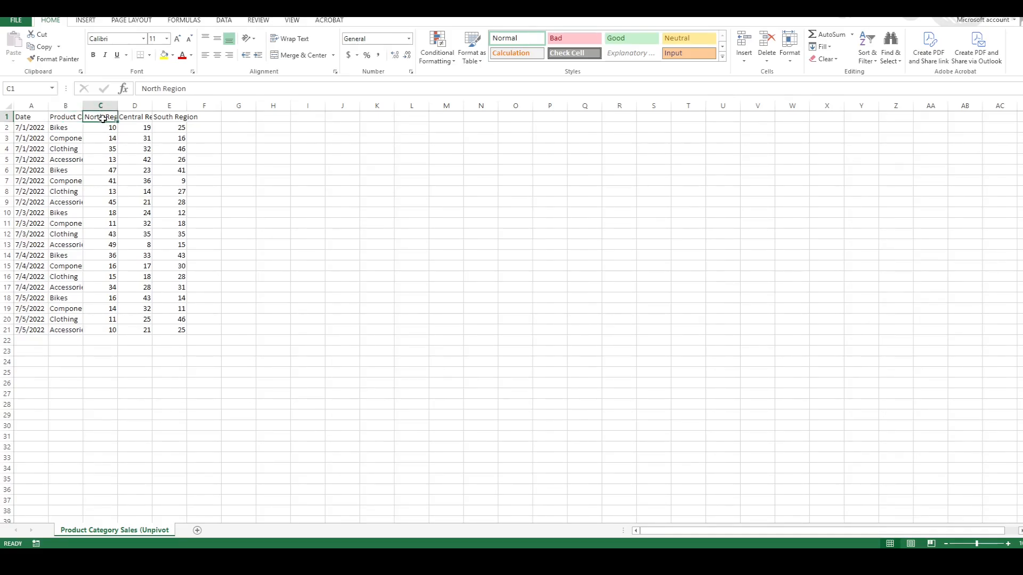
{"action": "left_click", "coordinate": [136, 118]}
{"action": "left_click", "coordinate": [171, 121]}
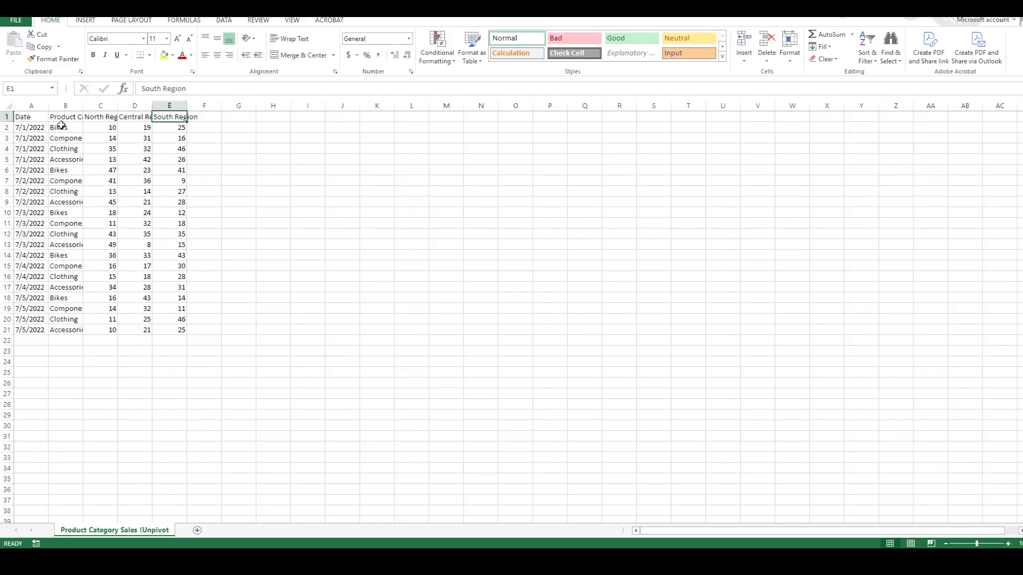
- Create a PivotTable on a new worksheet from the range B1:E21, leaving out the Date column
{"action": "left_click_drag", "start_coordinate": [63, 117], "coordinate": [162, 330]}
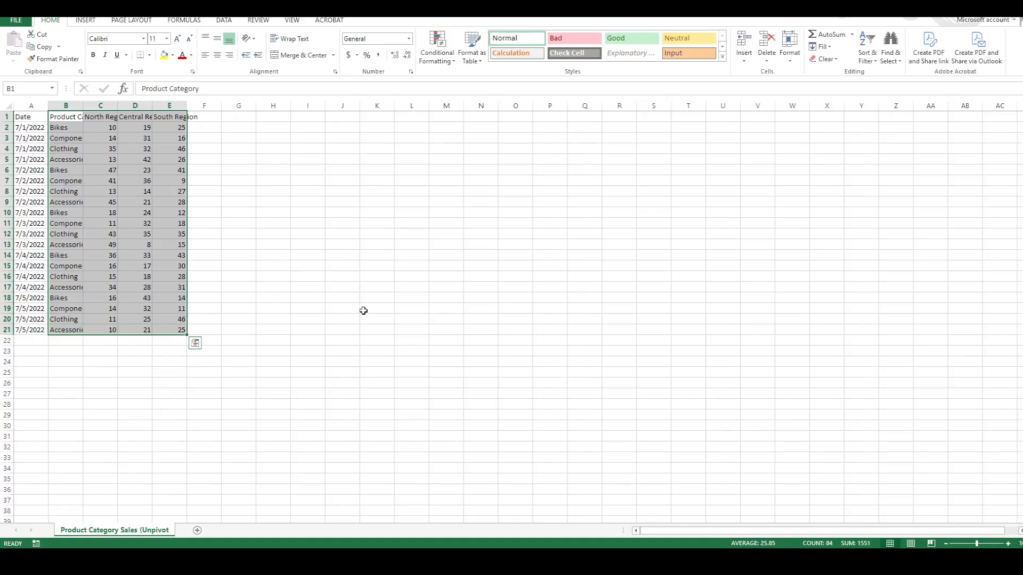
{"action": "left_click", "coordinate": [85, 21]}
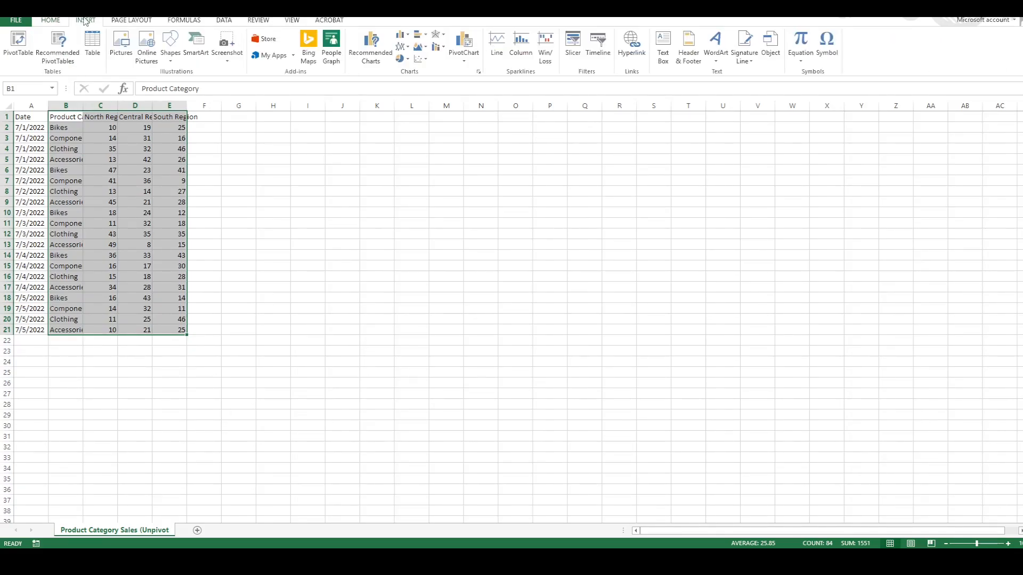
{"action": "left_click", "coordinate": [18, 43]}
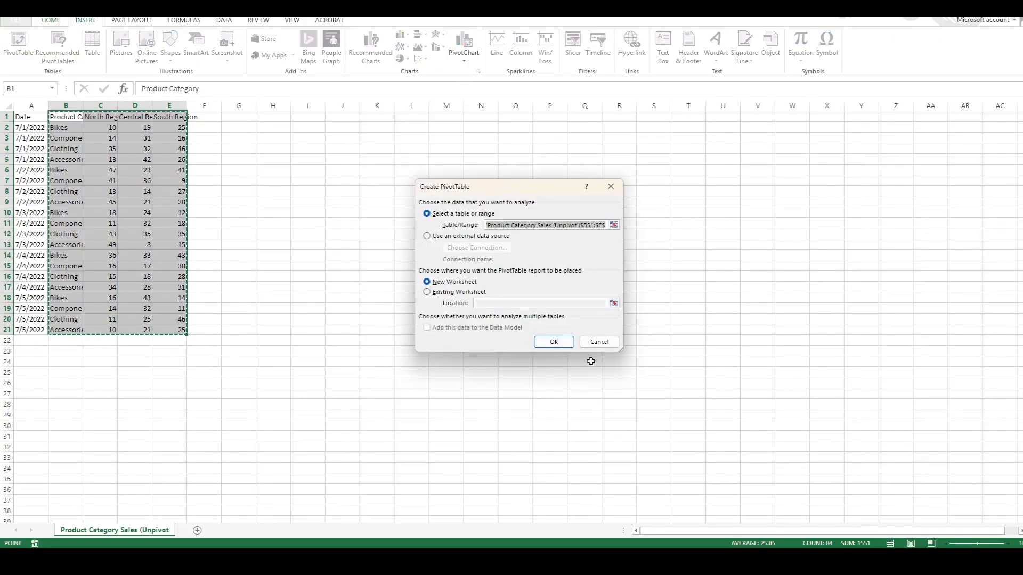
{"action": "left_click", "coordinate": [554, 342]}
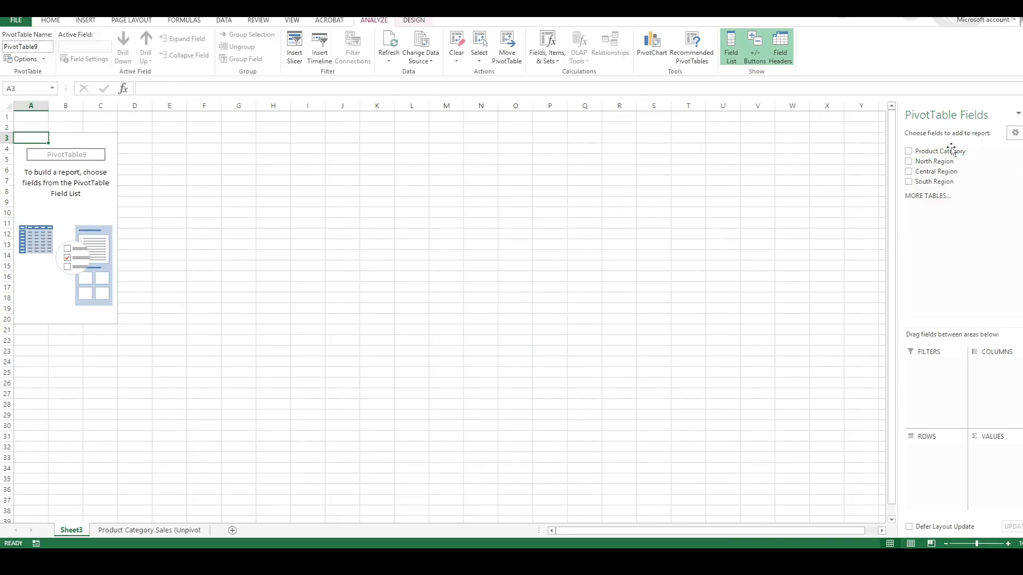
- Build the PivotTable with Product Category as rows and North Region, Central Region and South Region as summed values
{"action": "left_click_drag", "start_coordinate": [951, 150], "coordinate": [930, 464]}
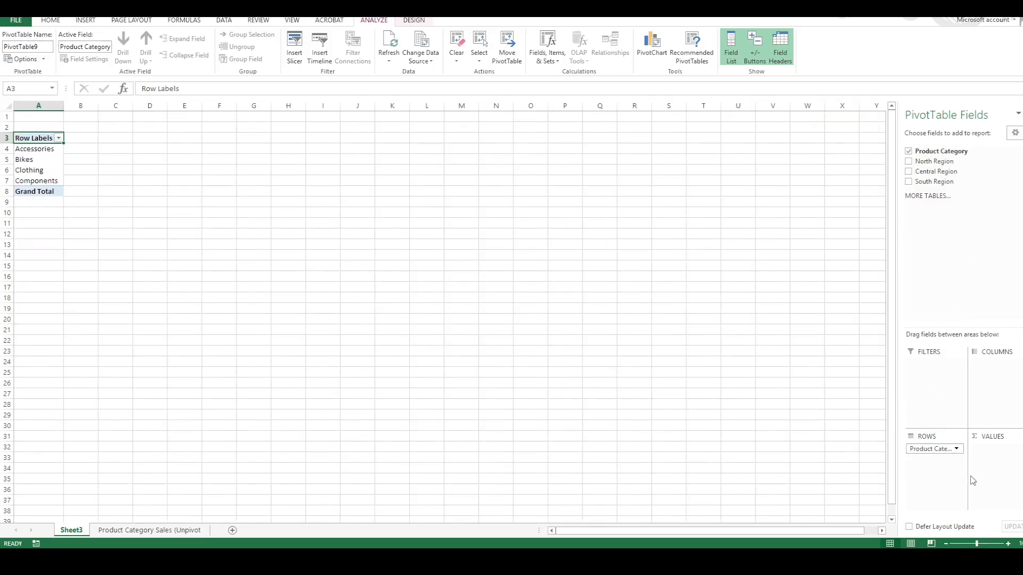
{"action": "left_click_drag", "start_coordinate": [933, 161], "coordinate": [1002, 458]}
{"action": "left_click_drag", "start_coordinate": [937, 171], "coordinate": [983, 476]}
{"action": "left_click_drag", "start_coordinate": [938, 182], "coordinate": [999, 482]}
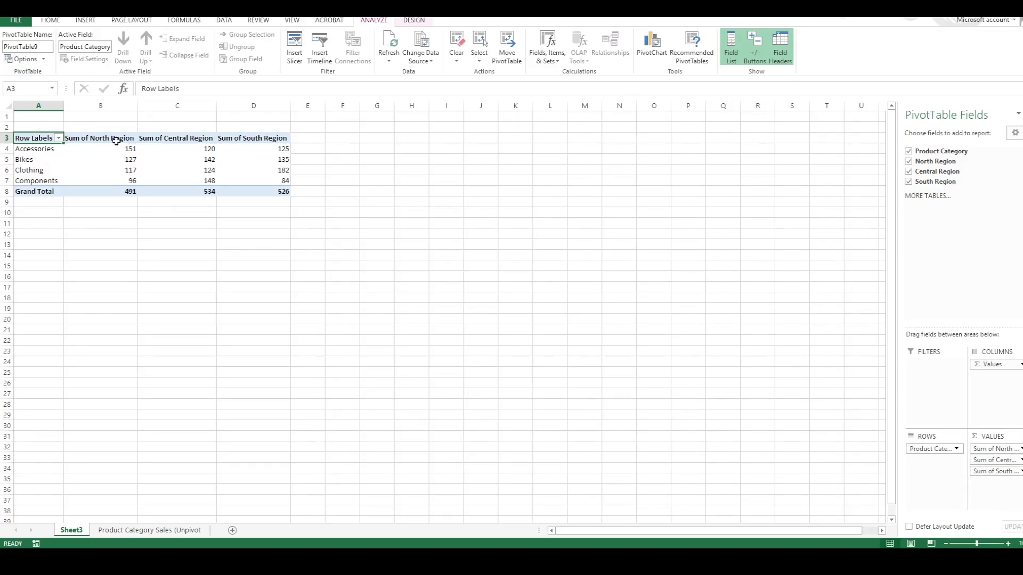
{"action": "scroll", "coordinate": [370, 244], "scroll_direction": "up", "scroll_amount": 3}
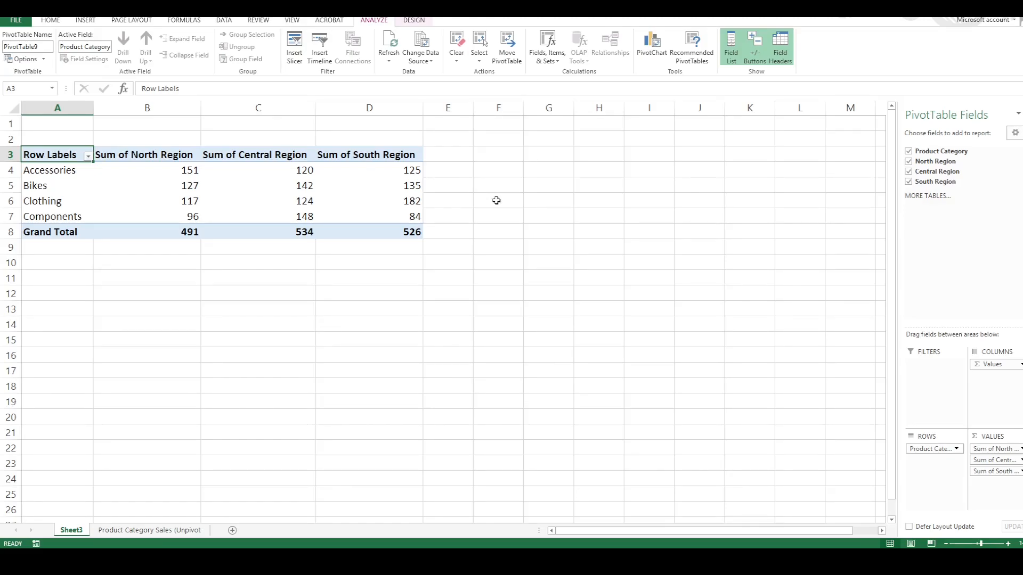
- Switch to Power Query Editor, import Product Category Sales (Unpivot Demo).csv as a Text/CSV source and use its first row as headers
{"action": "key", "text": "alt+Tab"}
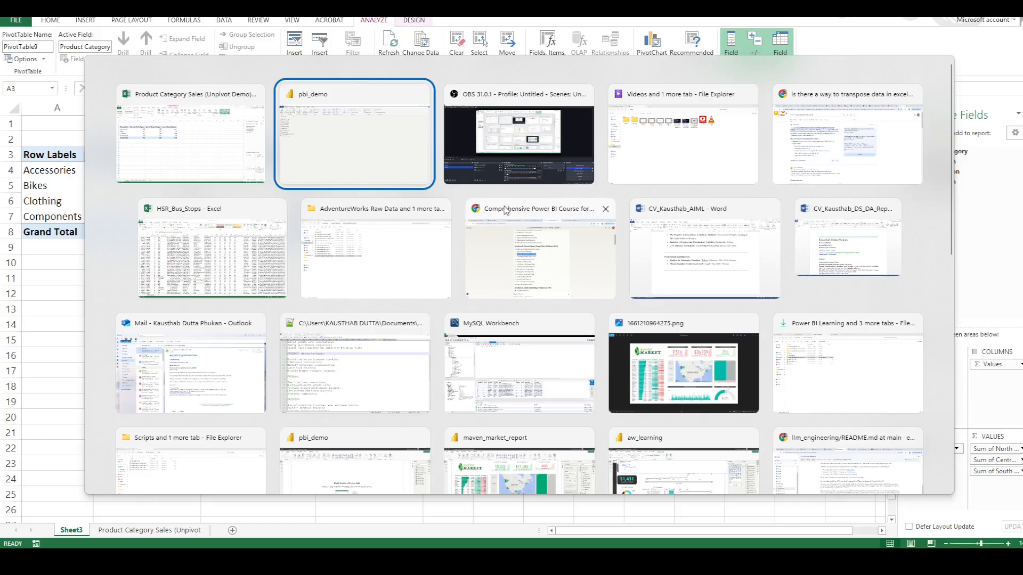
{"action": "left_click", "coordinate": [382, 160]}
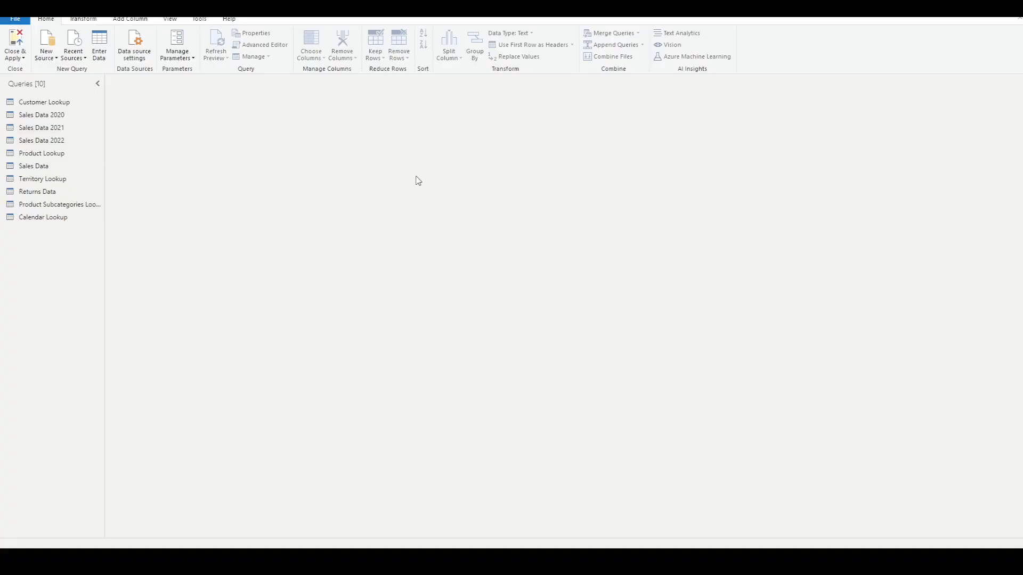
{"action": "left_click", "coordinate": [57, 58]}
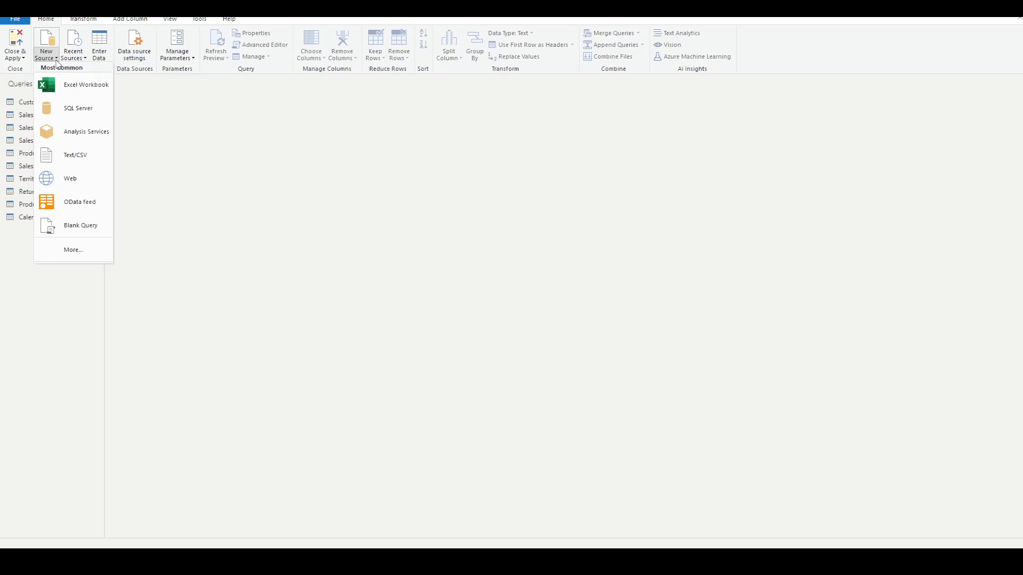
{"action": "left_click", "coordinate": [76, 159]}
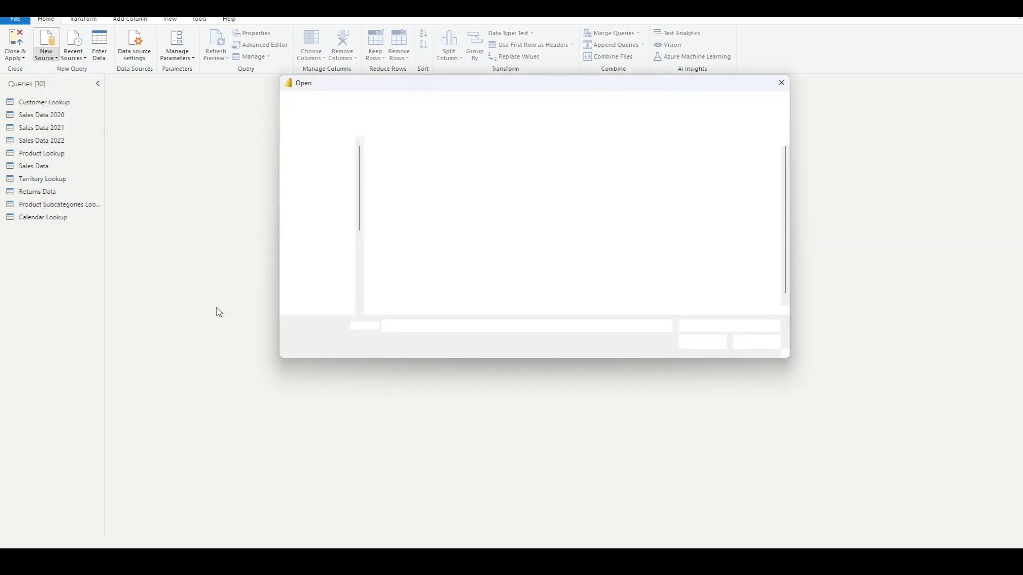
{"action": "double_click", "coordinate": [453, 309]}
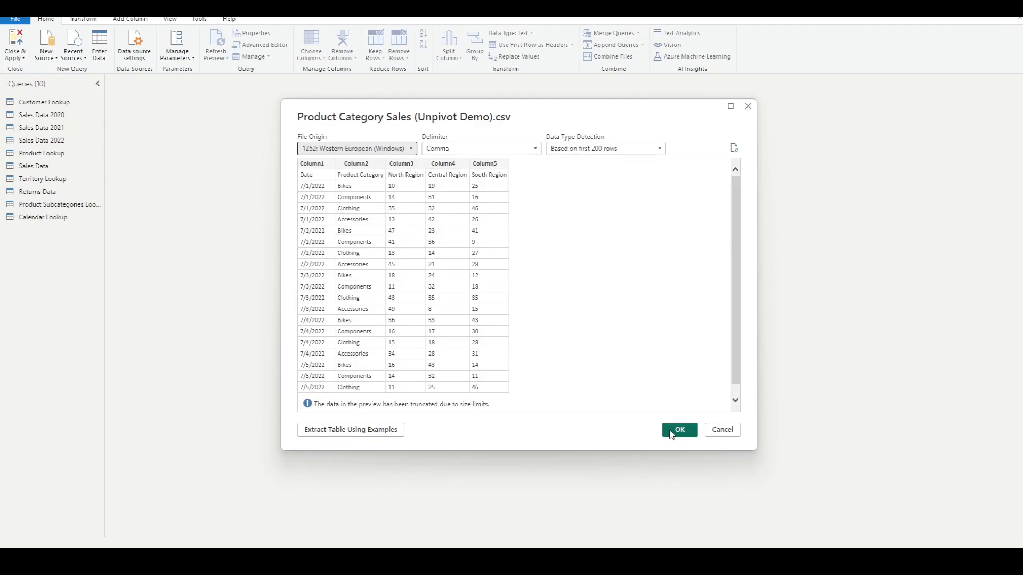
{"action": "left_click", "coordinate": [670, 435]}
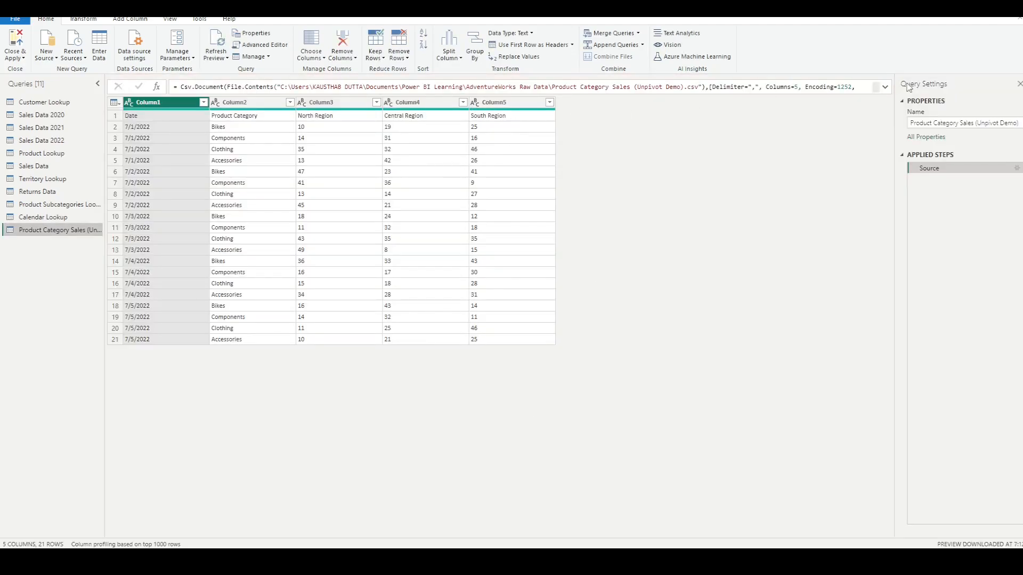
{"action": "left_click", "coordinate": [528, 45]}
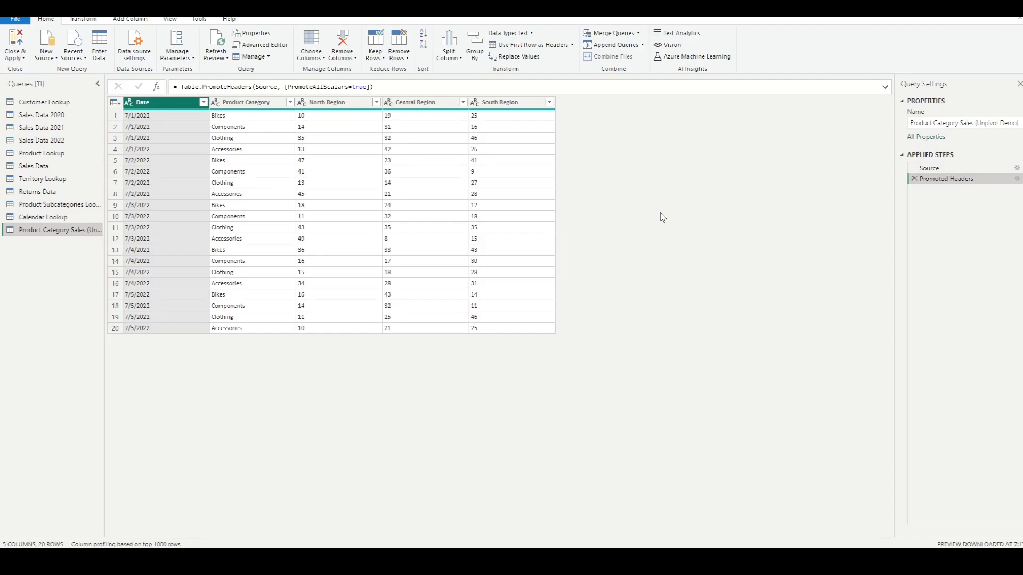
- Unpivot only the selected North Region, Central Region and South Region columns
{"action": "left_click", "coordinate": [335, 110]}
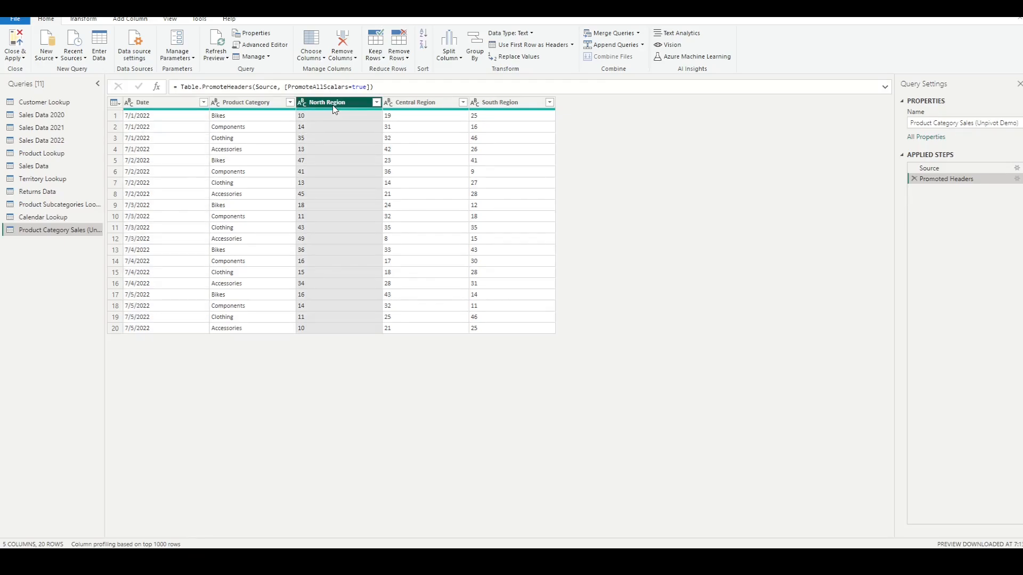
{"action": "left_click", "coordinate": [412, 108], "text": "shift"}
{"action": "left_click", "coordinate": [520, 109], "text": "shift"}
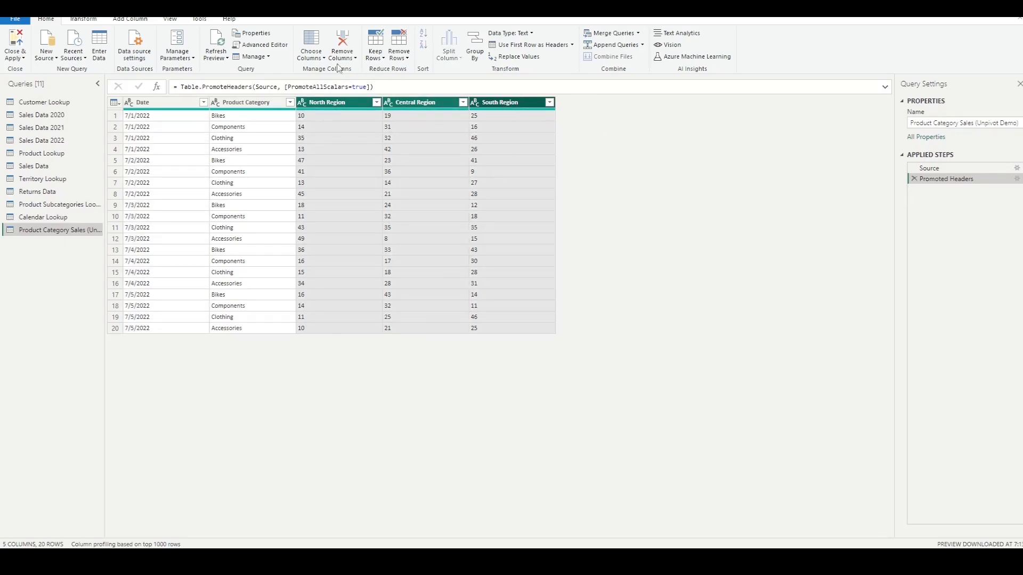
{"action": "left_click", "coordinate": [85, 21]}
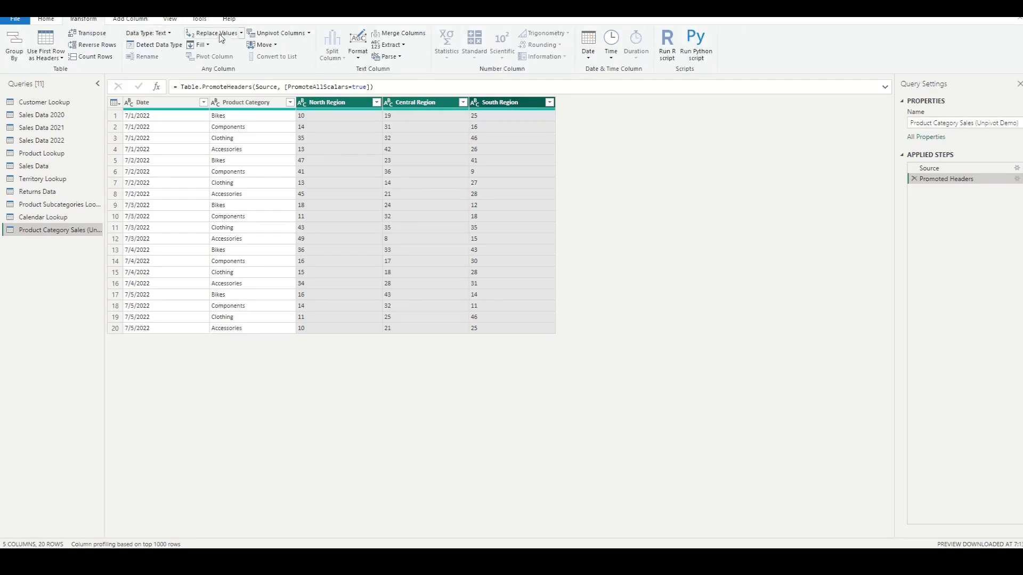
{"action": "left_click", "coordinate": [309, 34]}
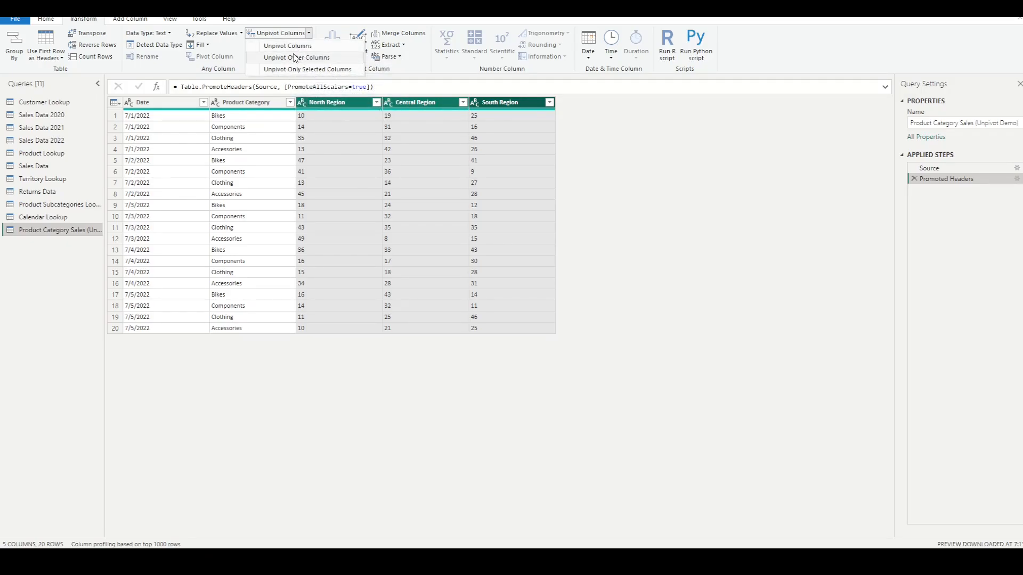
{"action": "left_click", "coordinate": [299, 69]}
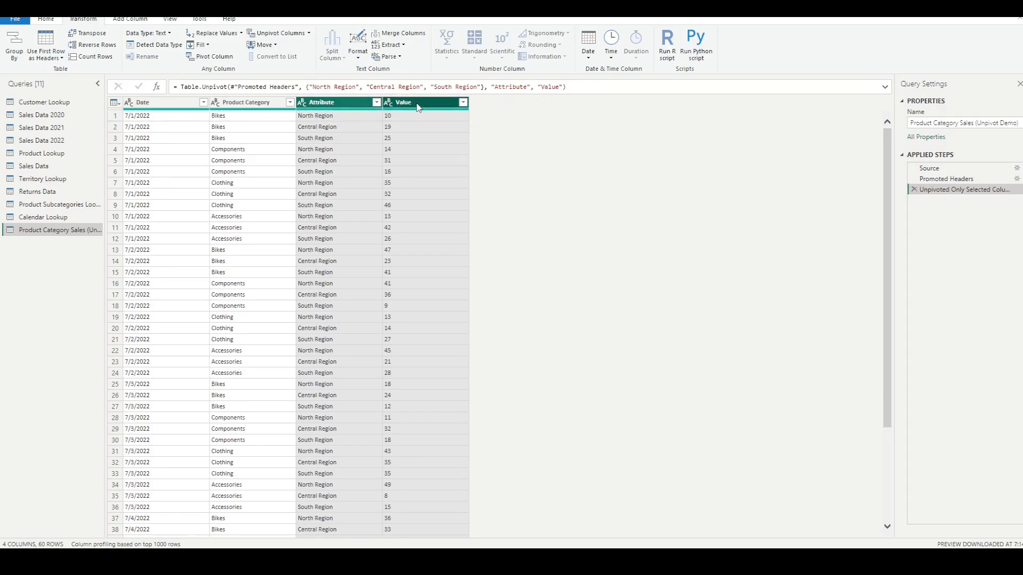
- Rename the Attribute column as Region and the Value column as Quantity Sold
{"action": "double_click", "coordinate": [334, 103]}
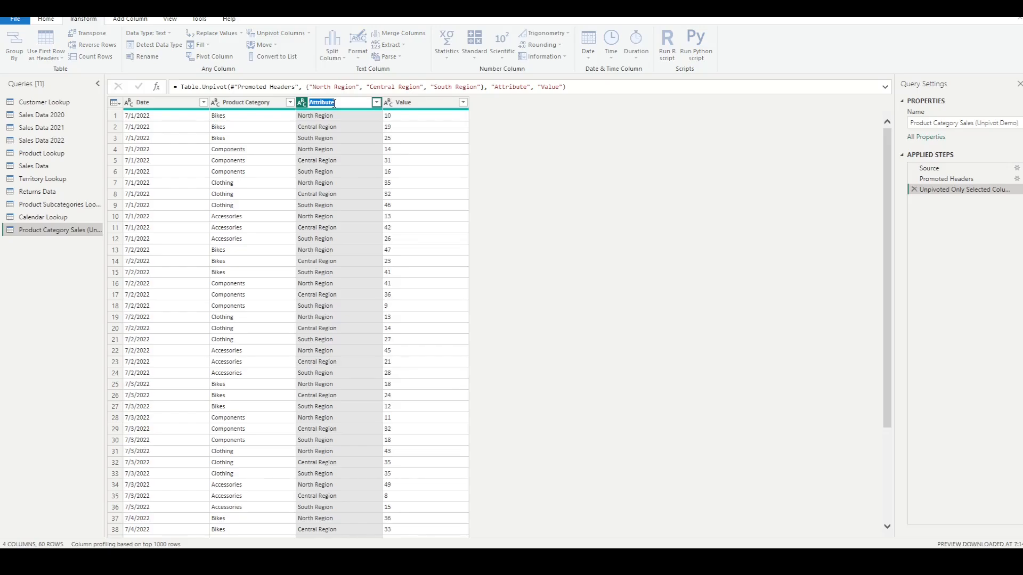
{"action": "type", "text": "Region"}
{"action": "key", "text": "Return"}
{"action": "double_click", "coordinate": [417, 103]}
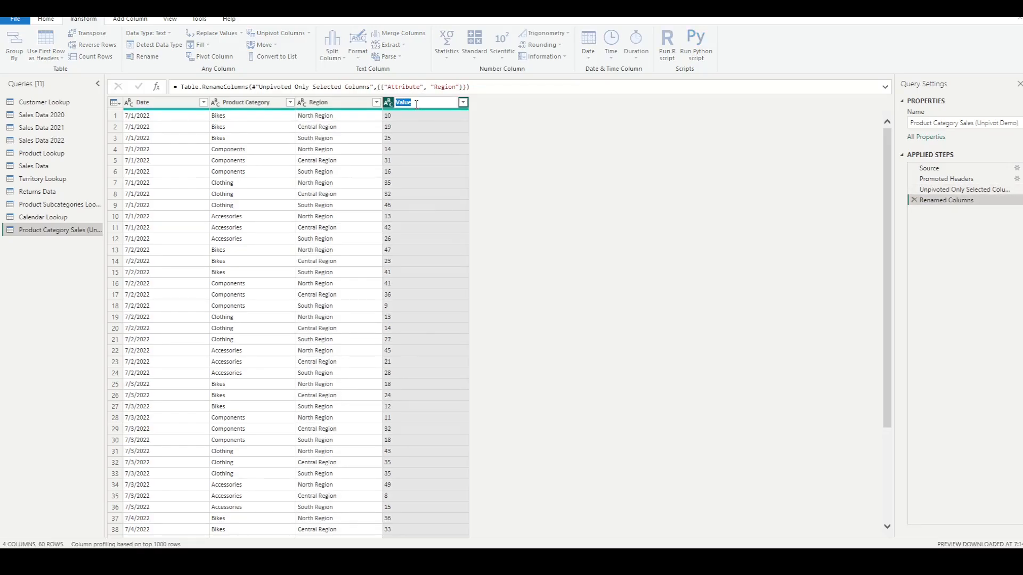
{"action": "type", "text": "Quantity Sold"}
{"action": "left_click", "coordinate": [582, 218]}
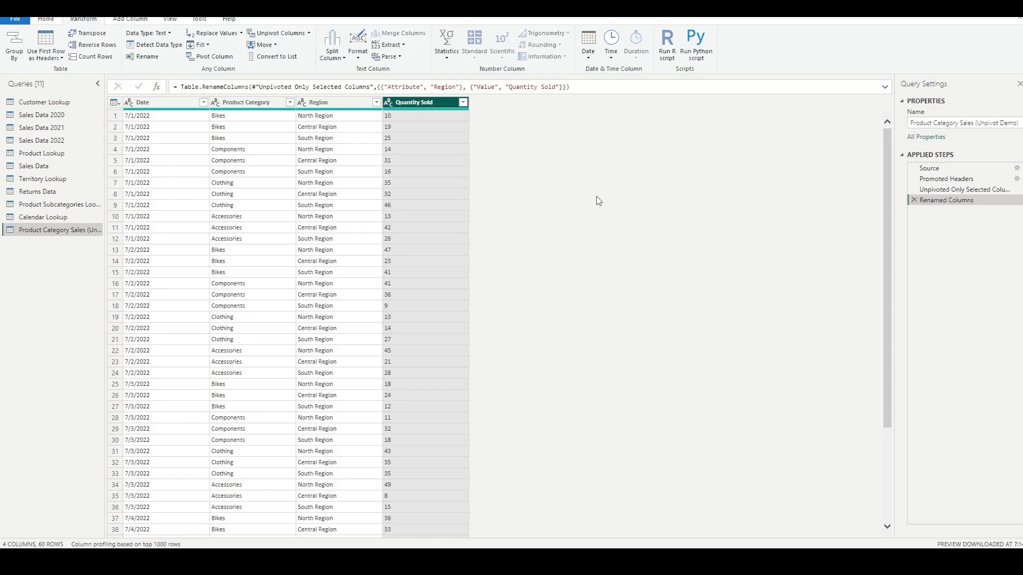
- Pivot the Region column back into separate region columns, using Quantity Sold as the values column
{"action": "left_click", "coordinate": [319, 104]}
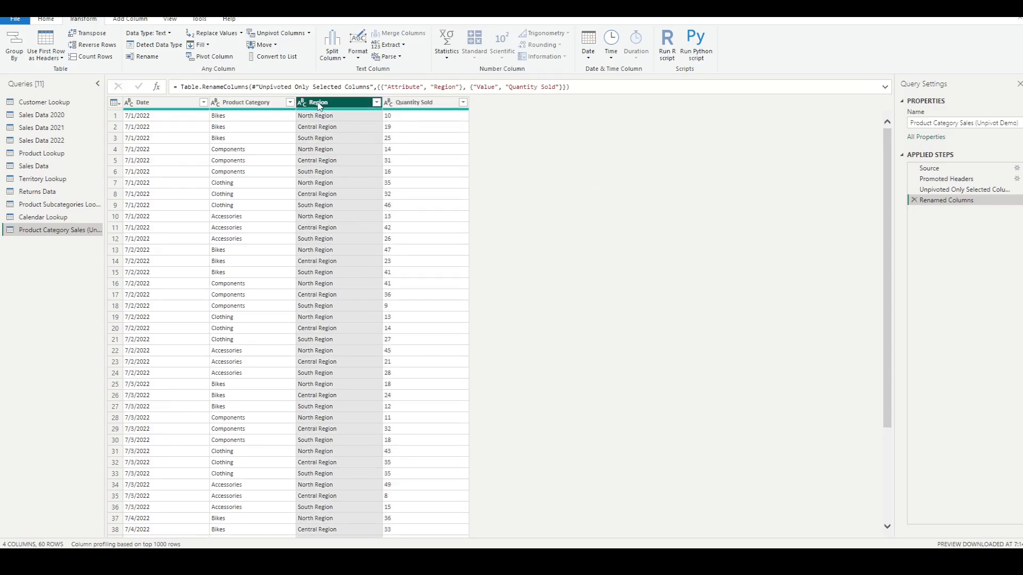
{"action": "left_click", "coordinate": [414, 104], "text": "ctrl"}
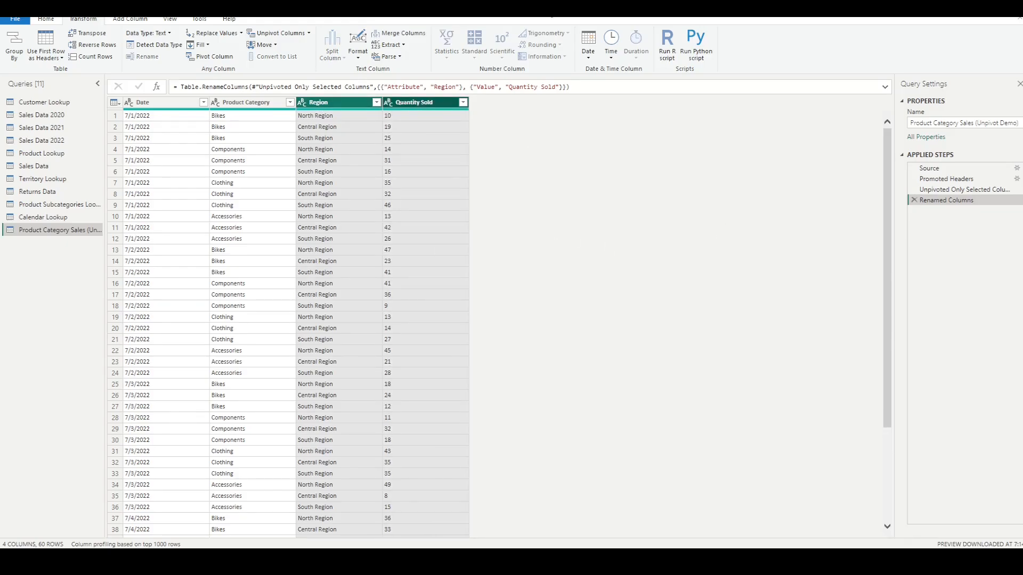
{"action": "left_click", "coordinate": [214, 57]}
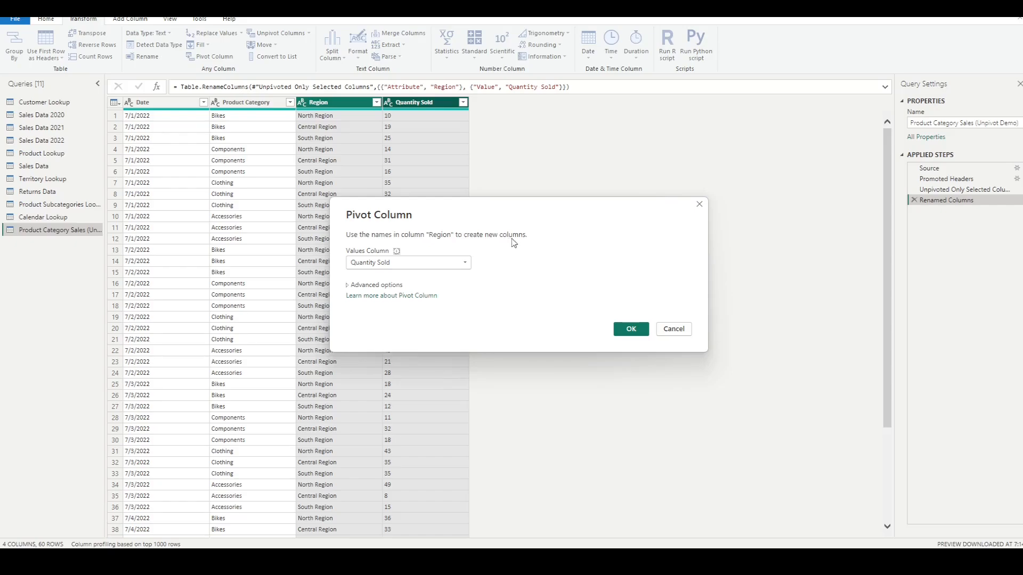
{"action": "left_click", "coordinate": [381, 264]}
{"action": "left_click", "coordinate": [380, 295]}
{"action": "left_click", "coordinate": [631, 330]}
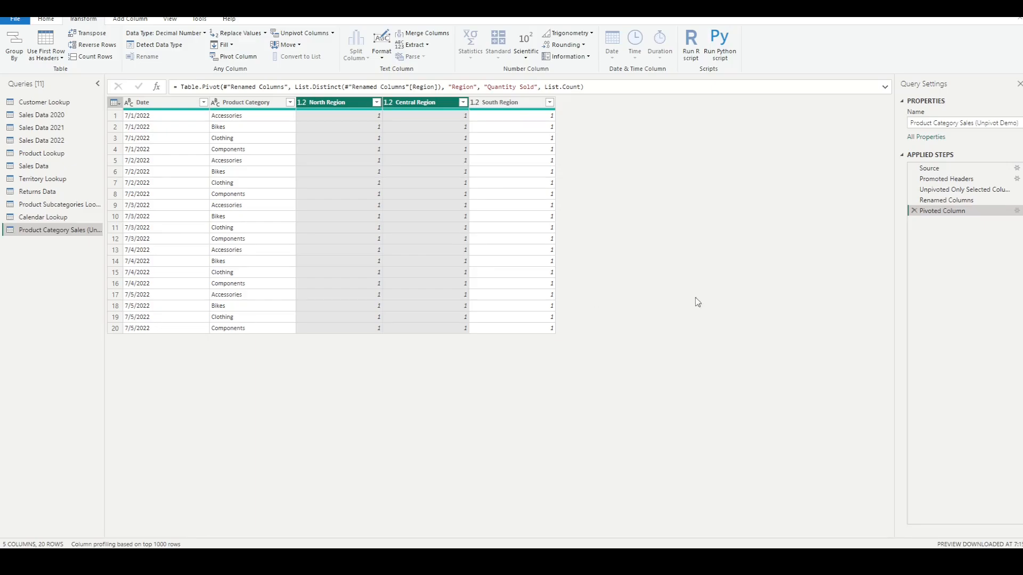
- Edit the Pivoted Column step so its aggregate value function is Don't Aggregate
{"action": "left_click", "coordinate": [1017, 212]}
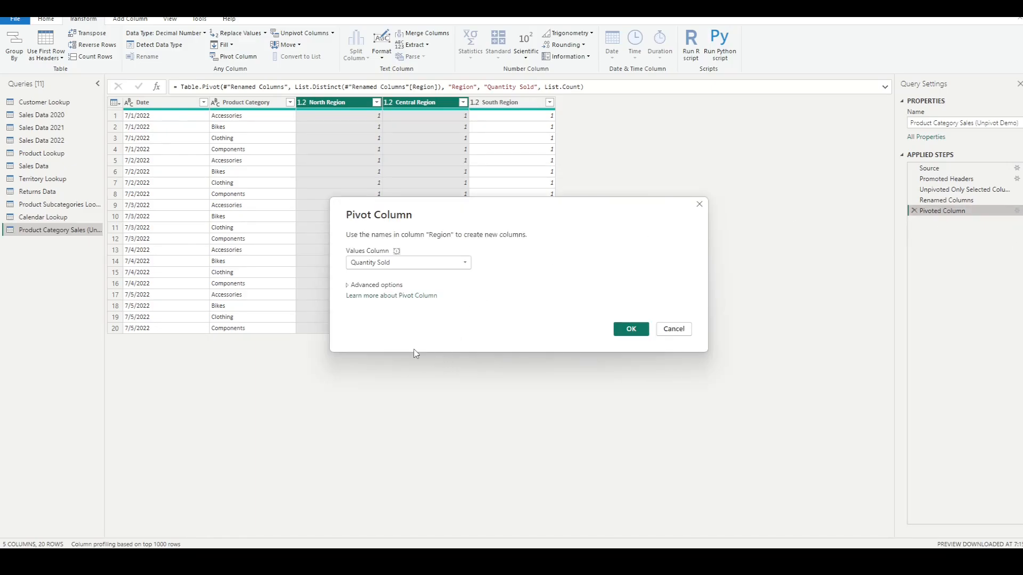
{"action": "left_click", "coordinate": [349, 286]}
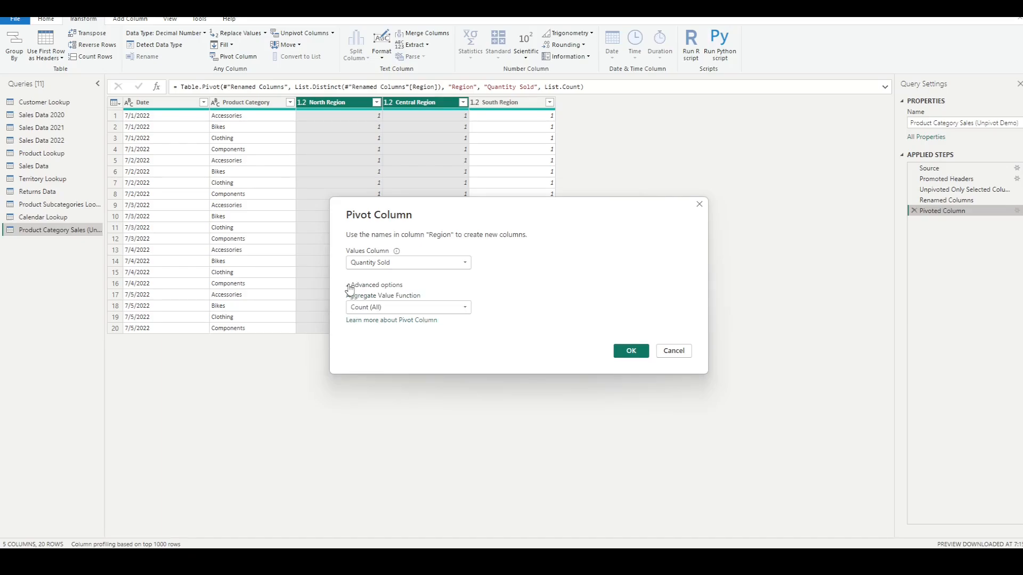
{"action": "left_click", "coordinate": [382, 309]}
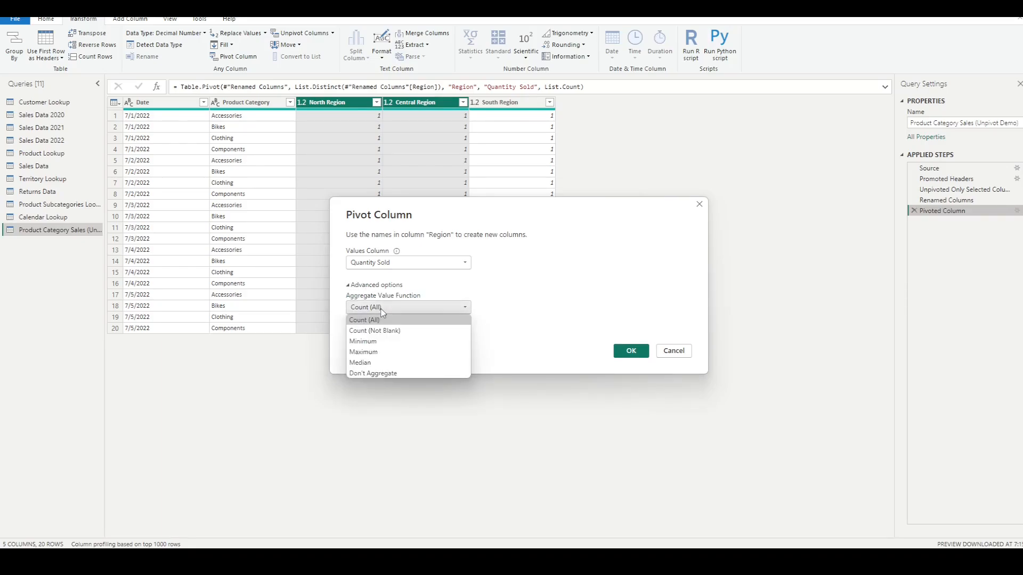
{"action": "left_click", "coordinate": [375, 373]}
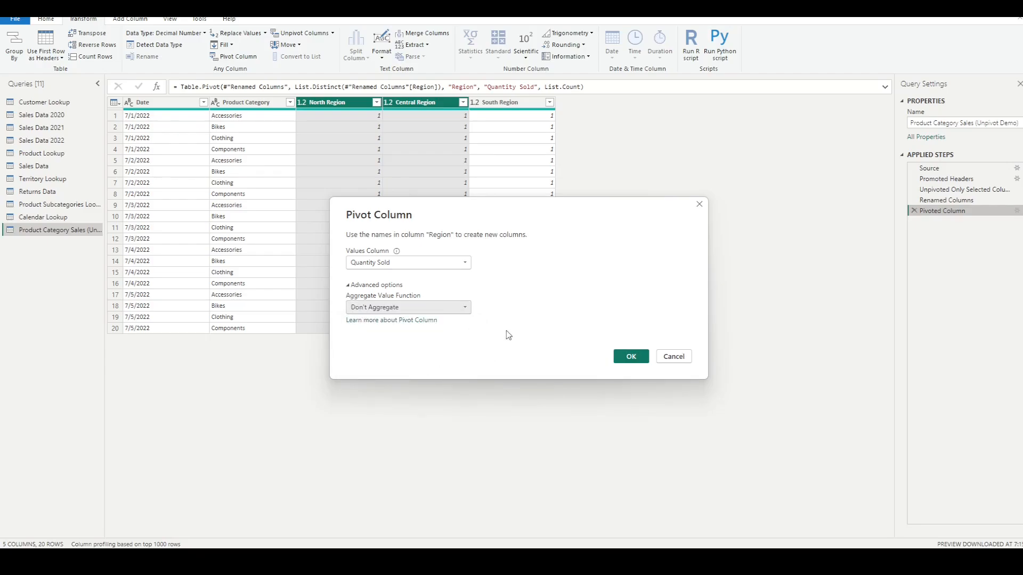
{"action": "left_click", "coordinate": [633, 358]}
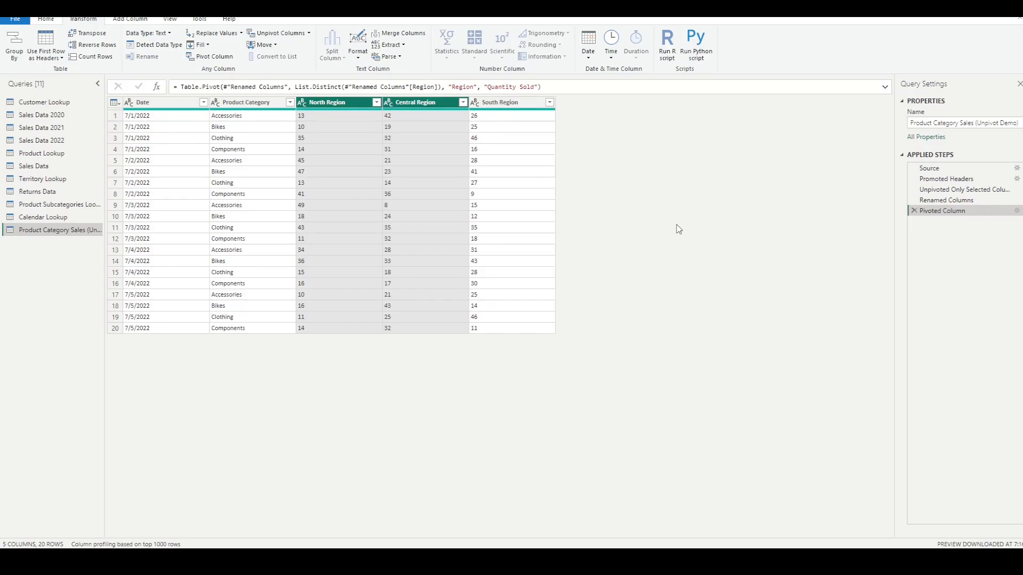
- Switch to the Excel workbook and copy the data range A1:E21 on the Product Category Sales (Unpivot sheet
{"action": "key", "text": "alt+Tab"}
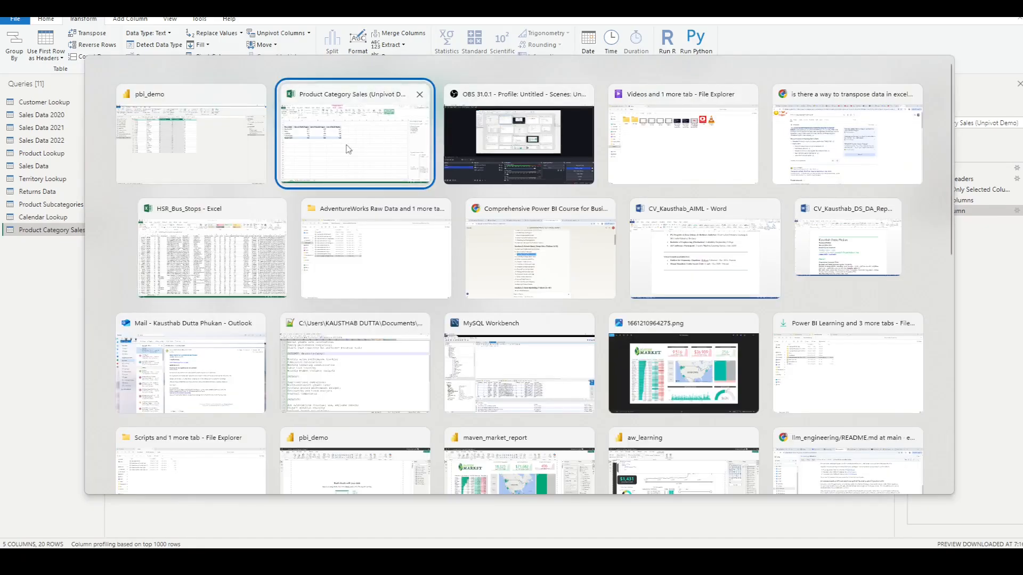
{"action": "left_click", "coordinate": [320, 155]}
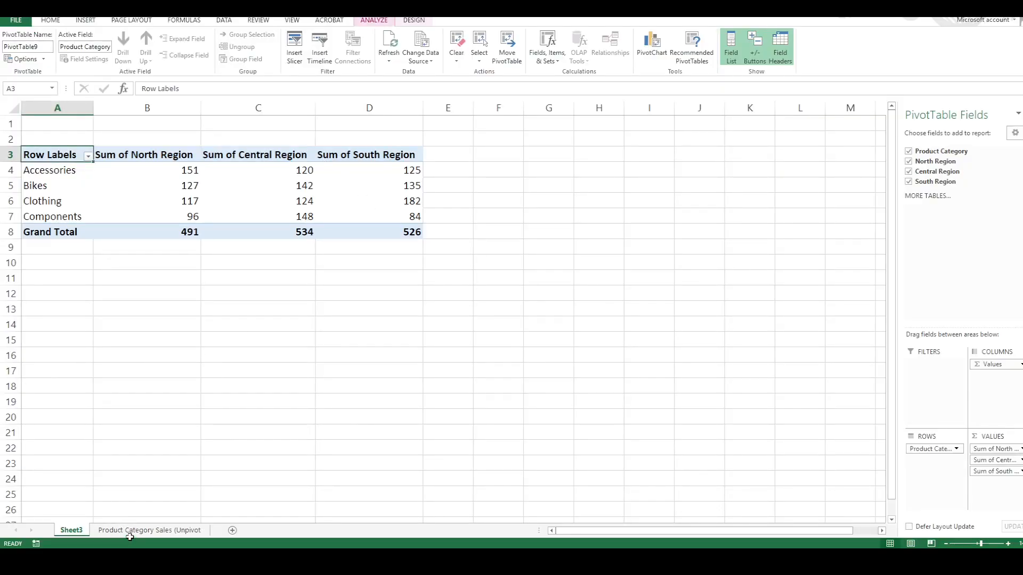
{"action": "left_click", "coordinate": [131, 533]}
{"action": "left_click", "coordinate": [411, 149]}
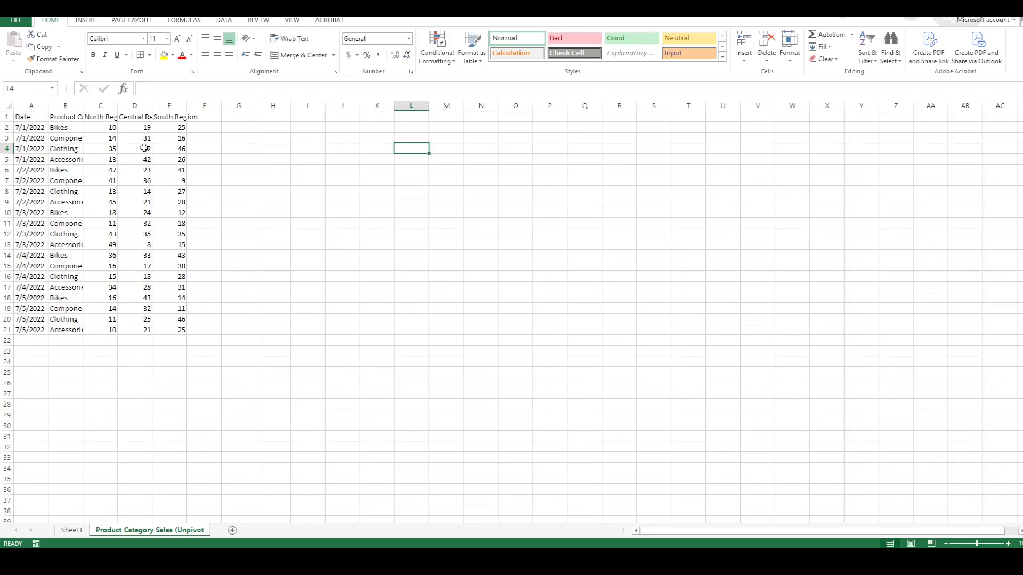
{"action": "left_click_drag", "start_coordinate": [20, 116], "coordinate": [166, 331]}
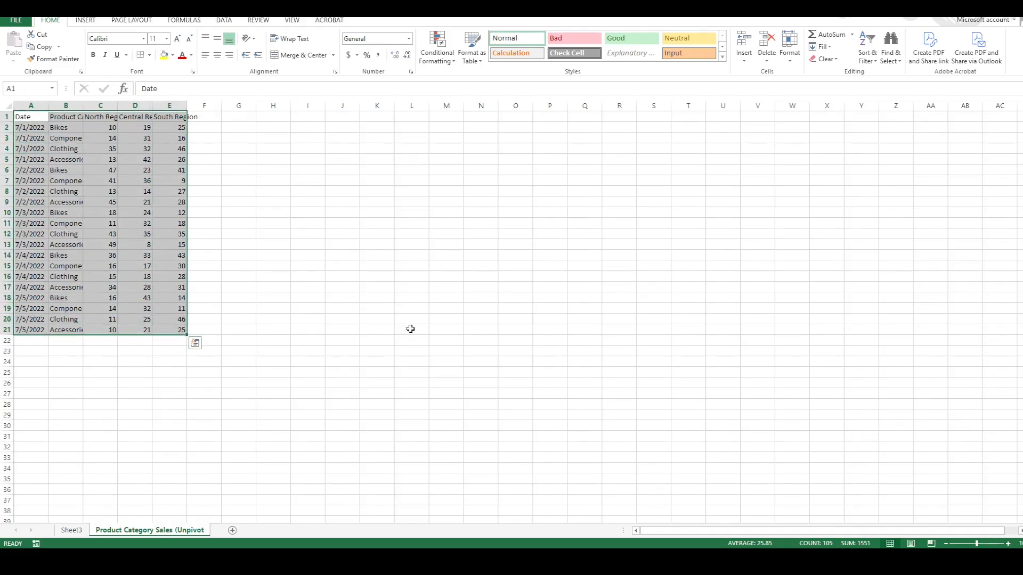
{"action": "key", "text": "ctrl+c"}
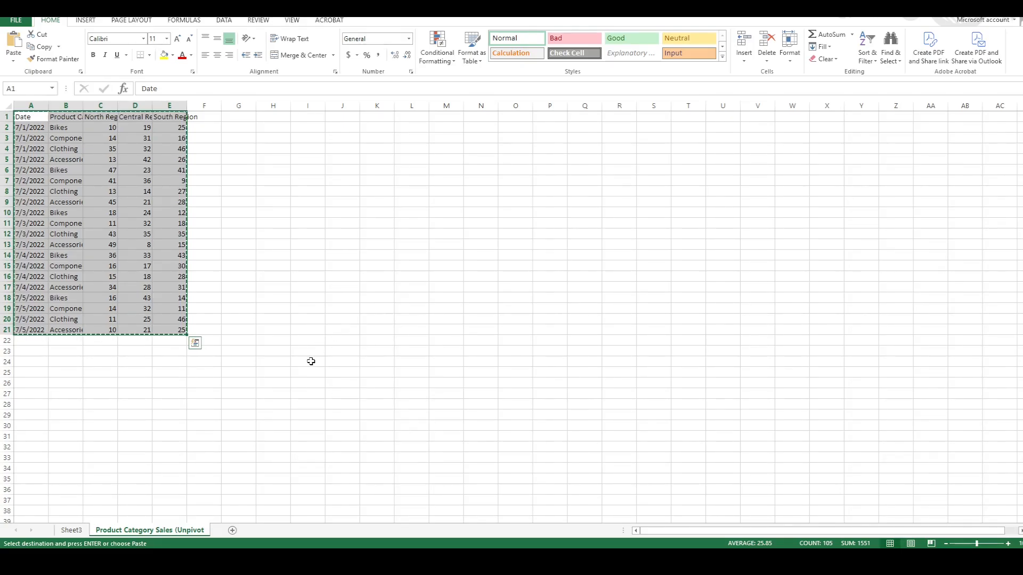
- Paste the copied sales data transposed, starting at cell H26, using Paste Special
{"action": "left_click", "coordinate": [276, 382]}
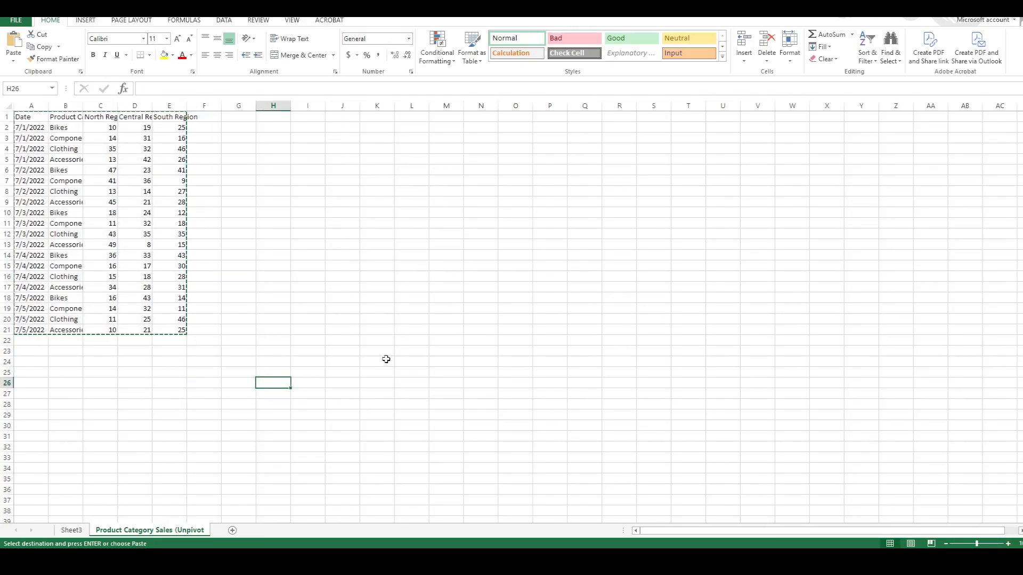
{"action": "right_click", "coordinate": [269, 382]}
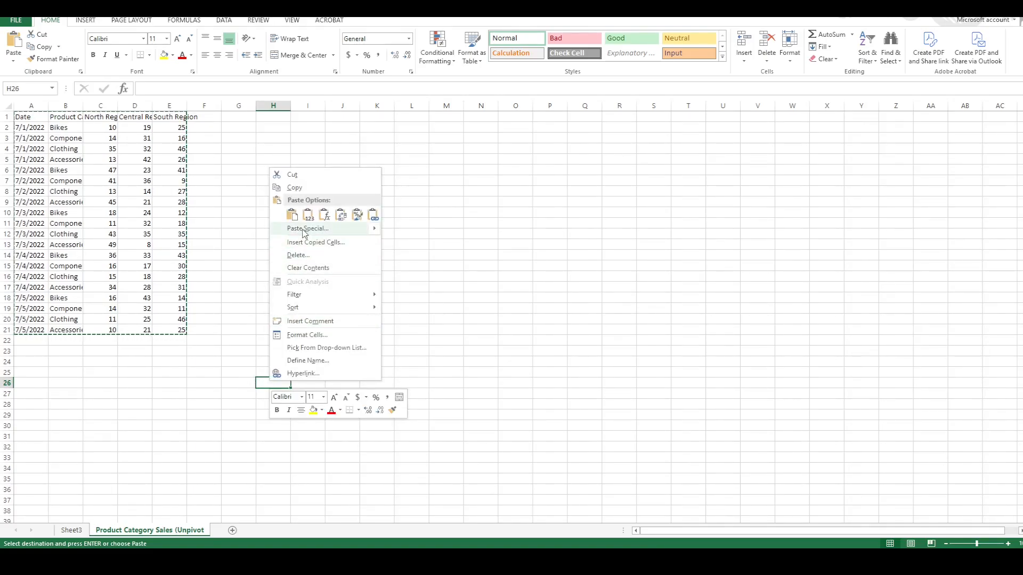
{"action": "left_click", "coordinate": [303, 230]}
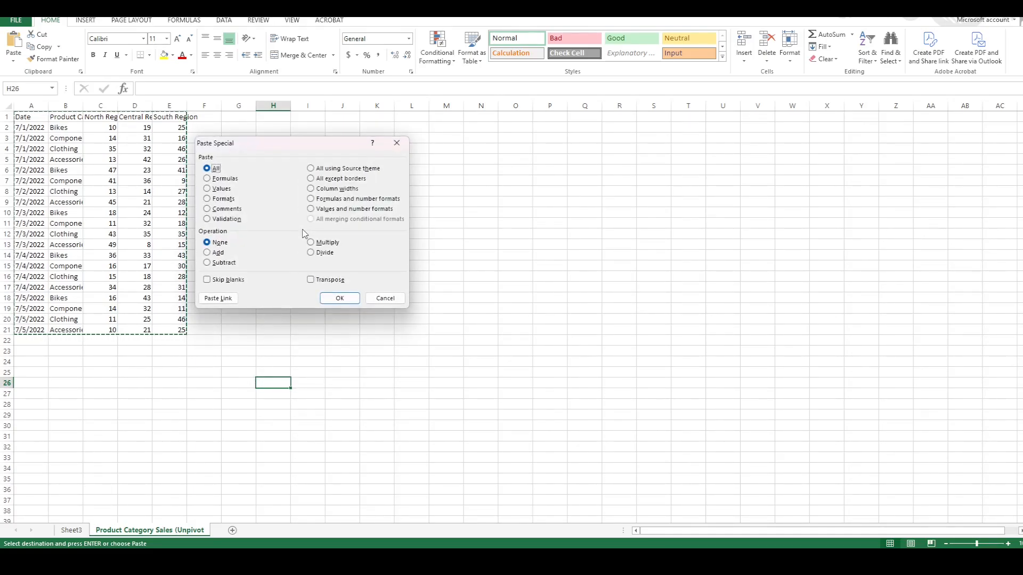
{"action": "left_click", "coordinate": [311, 280]}
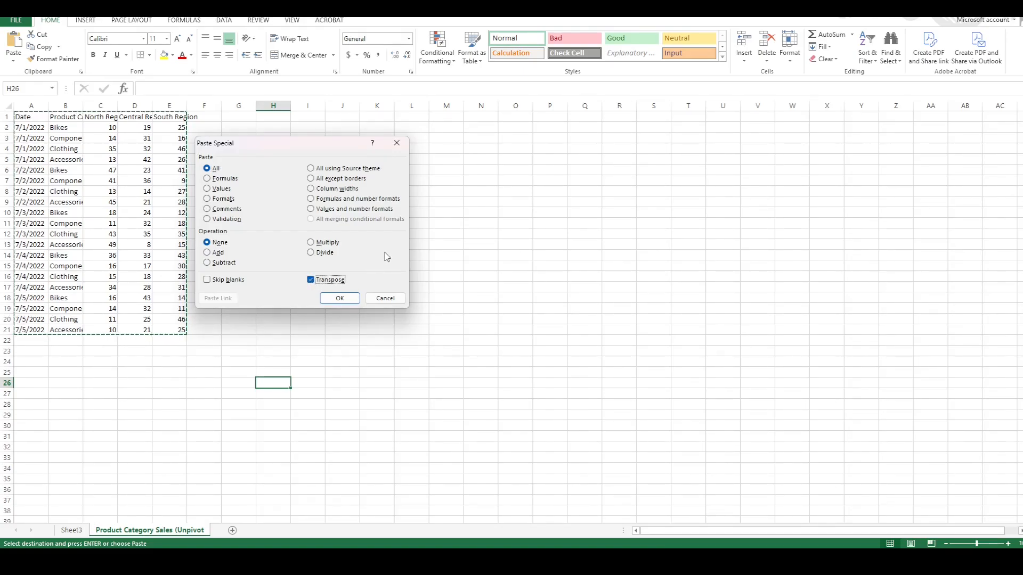
{"action": "left_click", "coordinate": [340, 299]}
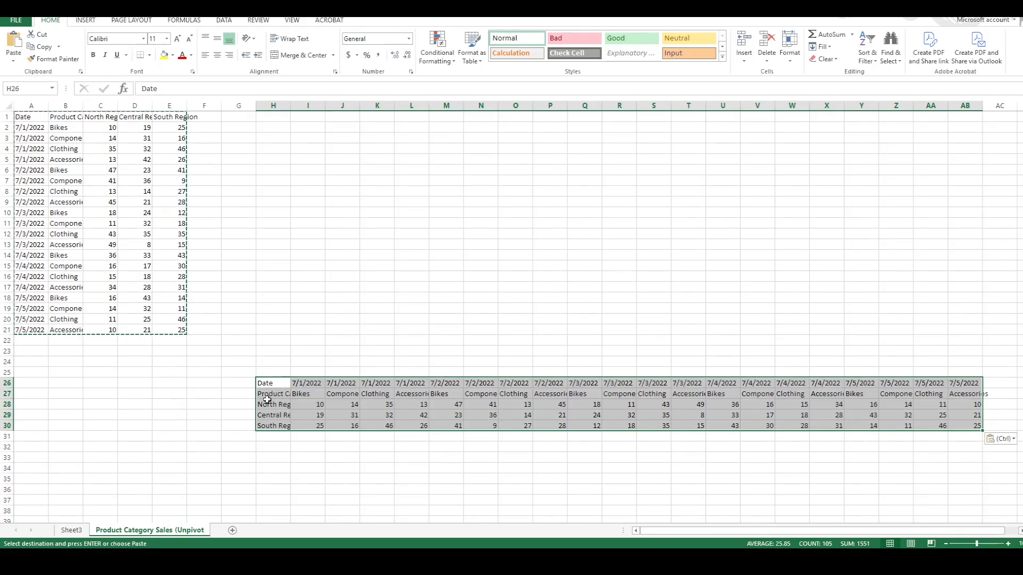
- Back in Power Query Editor, delete the Pivoted Column, Renamed Columns and Unpivoted Only Selected Columns steps, and transpose the product category sales table
{"action": "key", "text": "alt+Tab"}
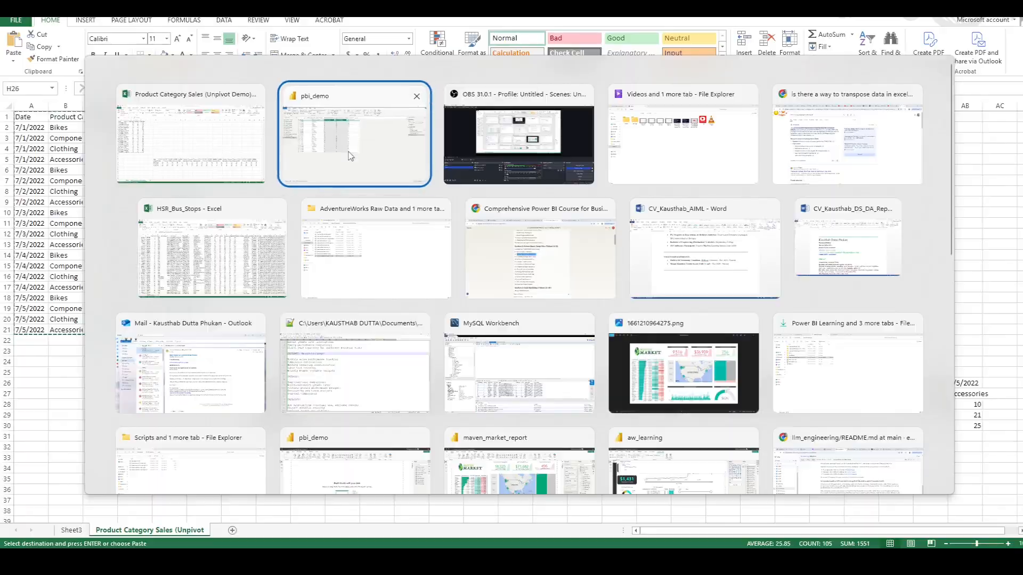
{"action": "key", "text": "alt"}
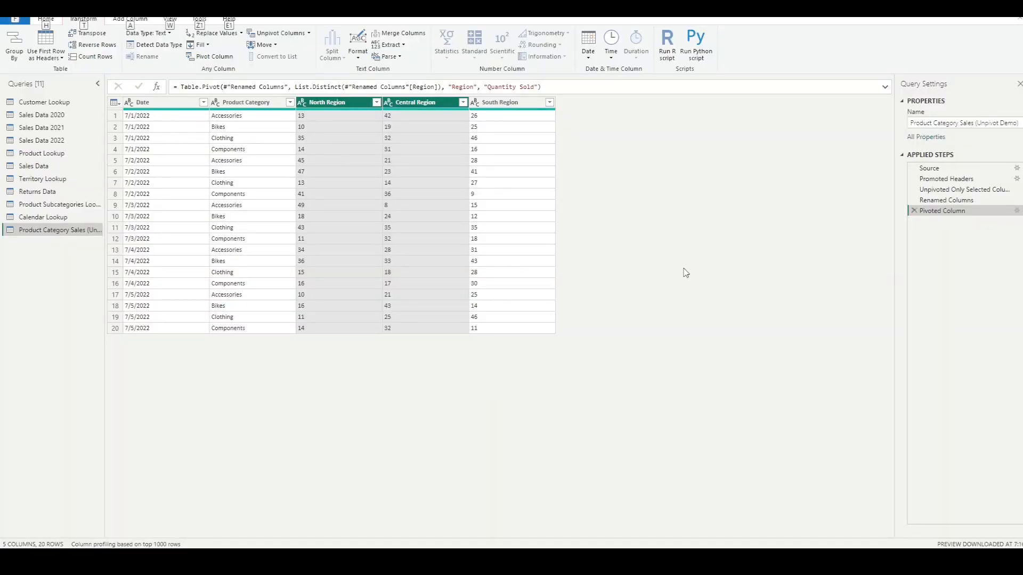
{"action": "left_click", "coordinate": [913, 211]}
{"action": "left_click", "coordinate": [914, 200]}
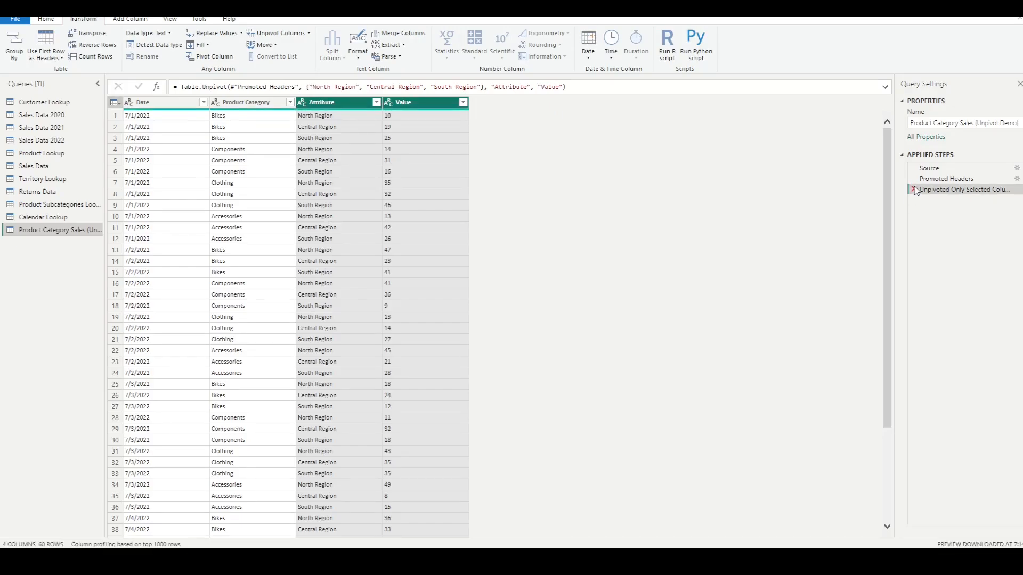
{"action": "left_click", "coordinate": [914, 189]}
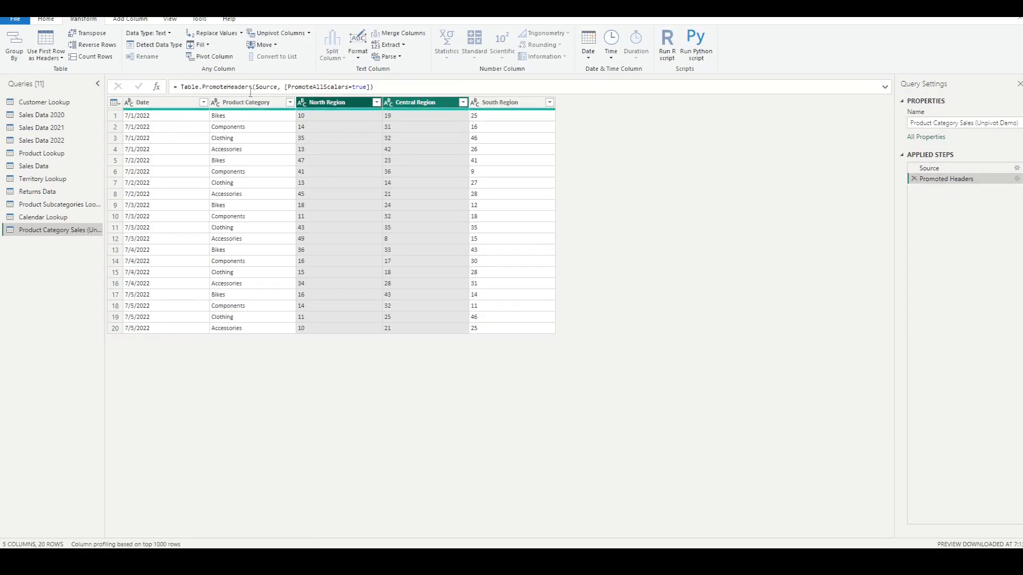
{"action": "left_click", "coordinate": [86, 34]}
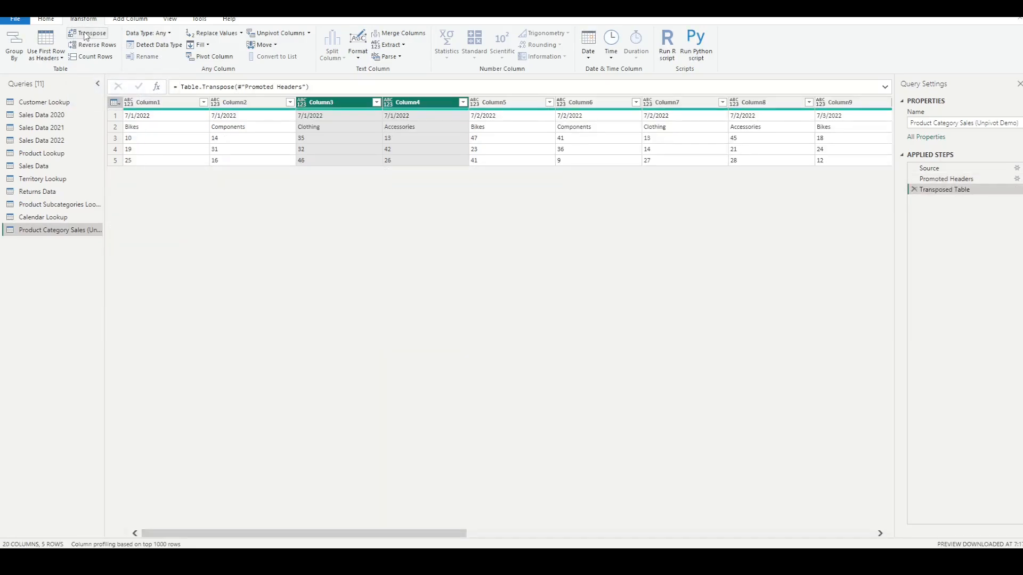